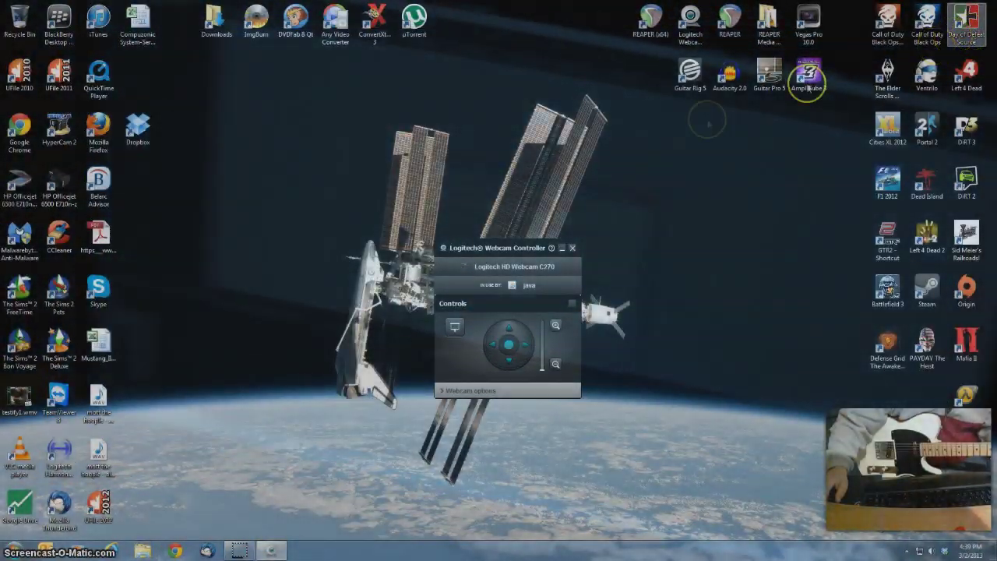
Launch REAPER (x64) from the desktop icon into an empty project.
double_click(650, 17)
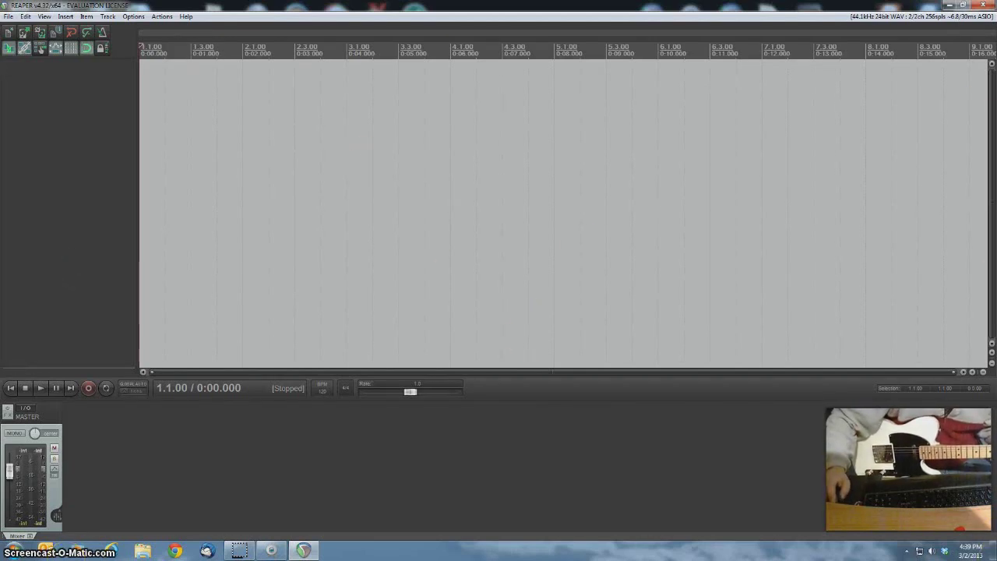
click(133, 18)
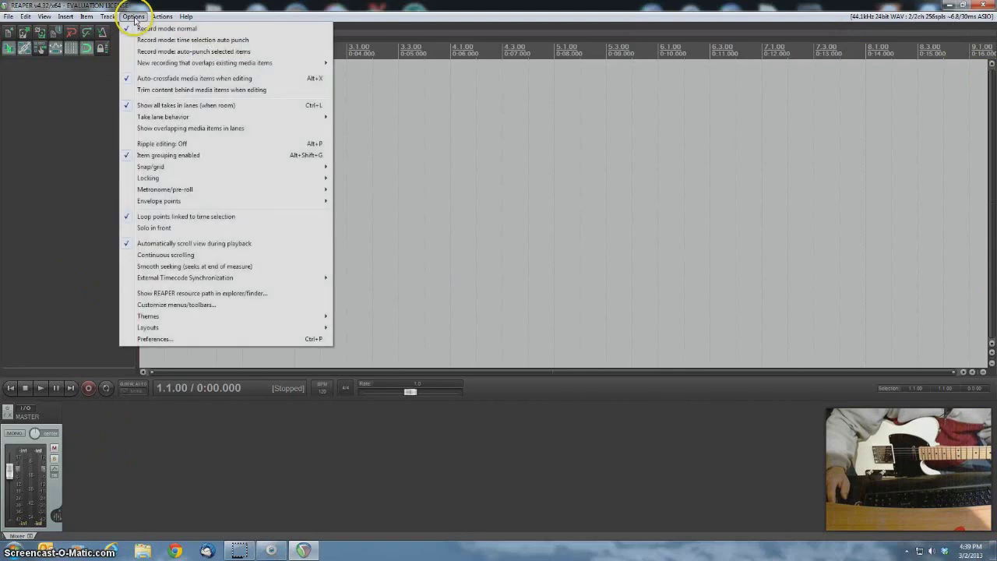
Open Preferences at the Audio > Device page, keeping ASIO as the audio system.
click(160, 340)
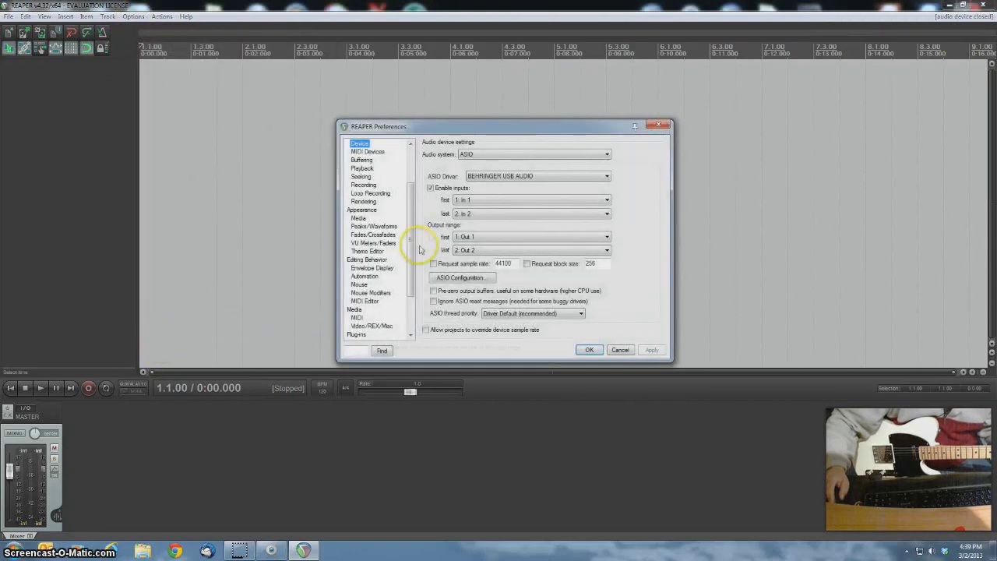
scroll(416, 229, up, 3)
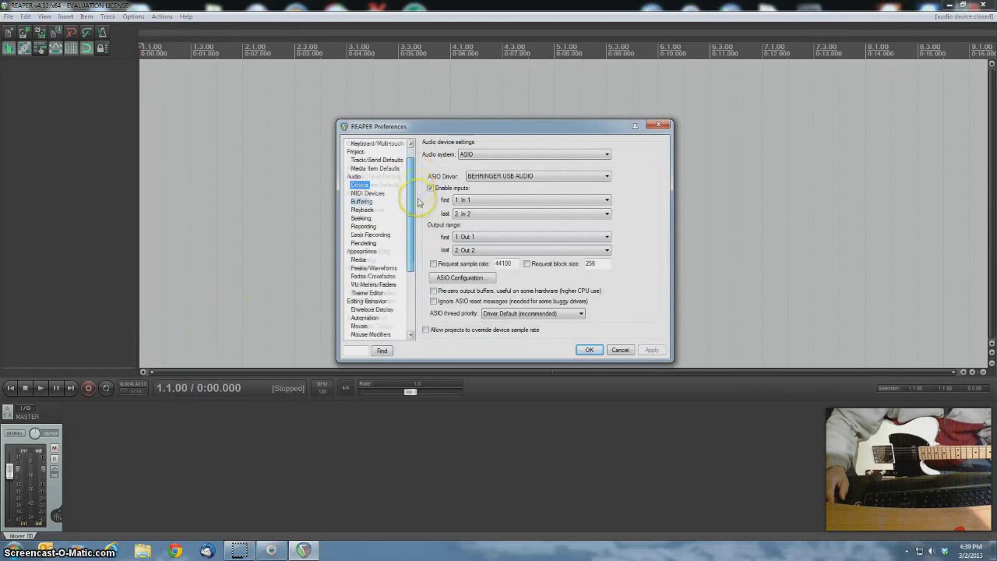
scroll(417, 222, down, 2)
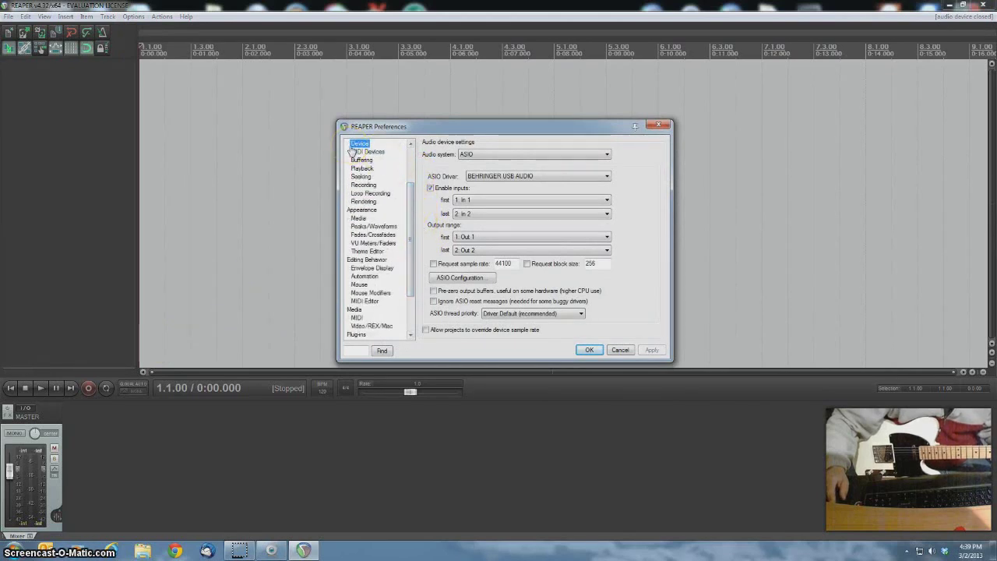
click(360, 144)
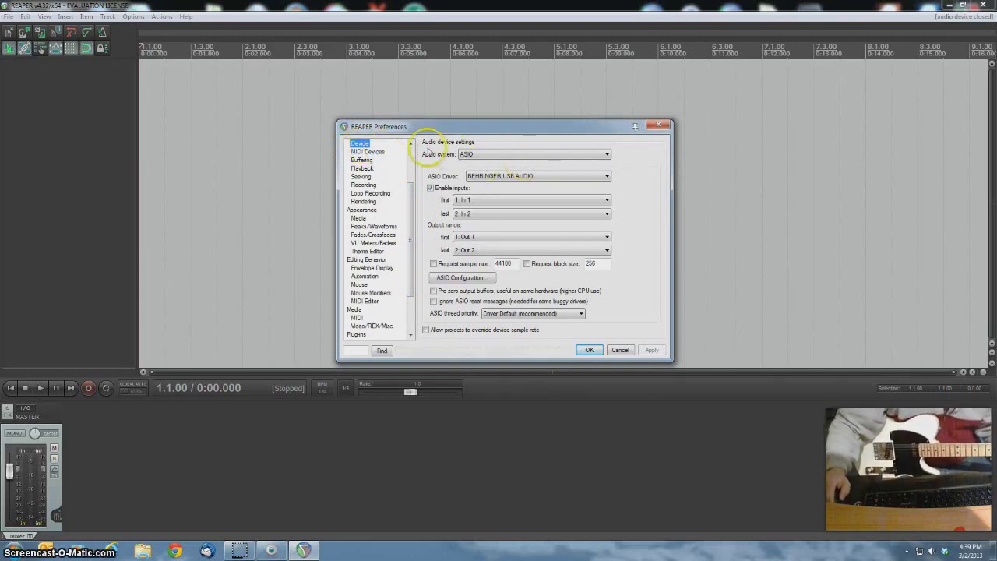
click(556, 154)
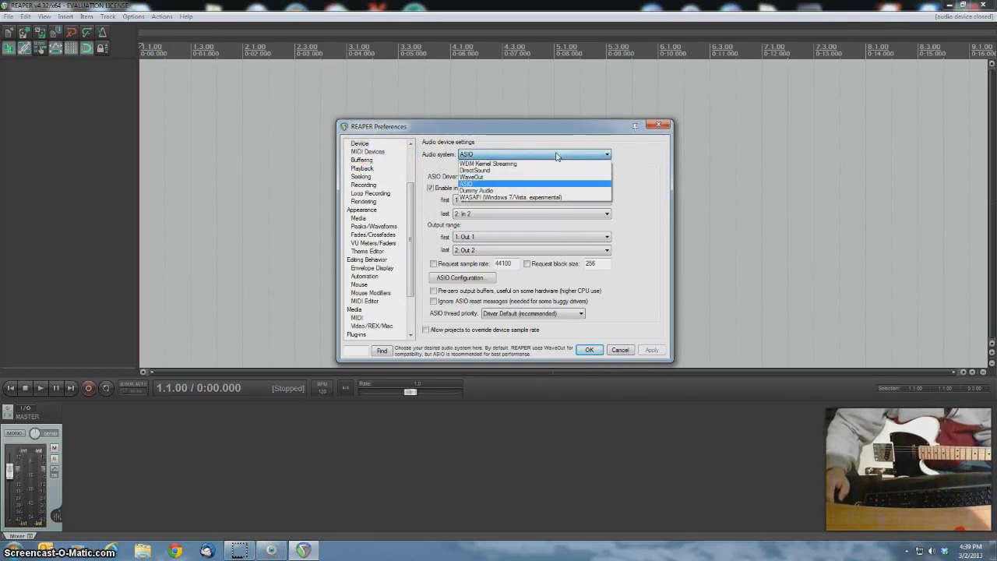
click(556, 155)
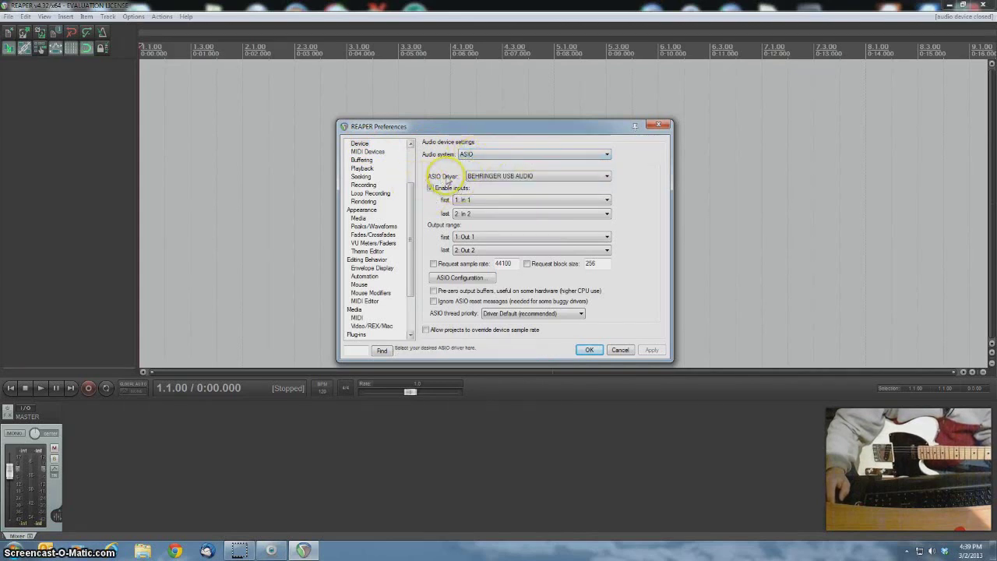
Confirm the BEHRINGER USB AUDIO driver with inputs 1: In 1 to 2: In 2, then view its ASIO panel.
click(574, 178)
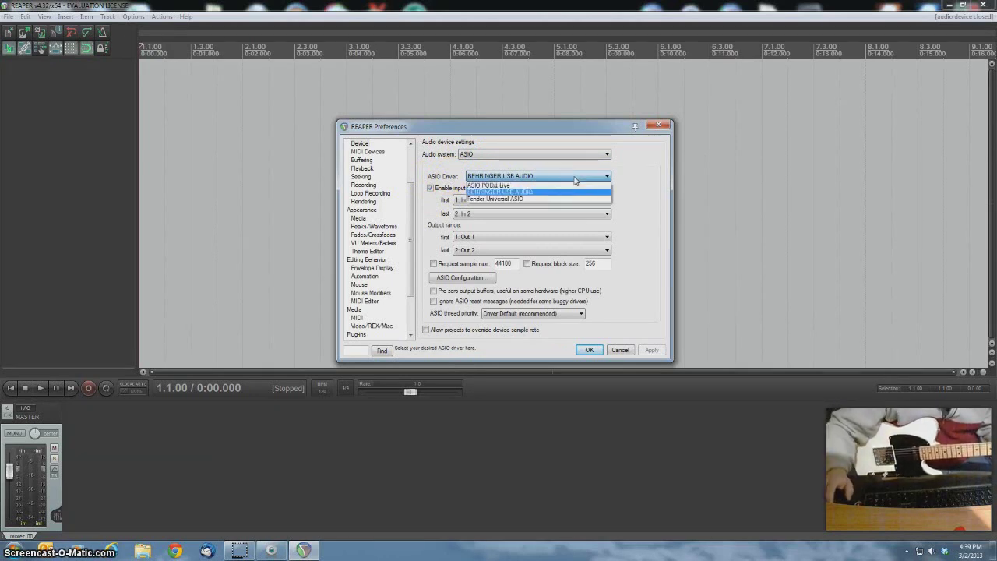
click(574, 178)
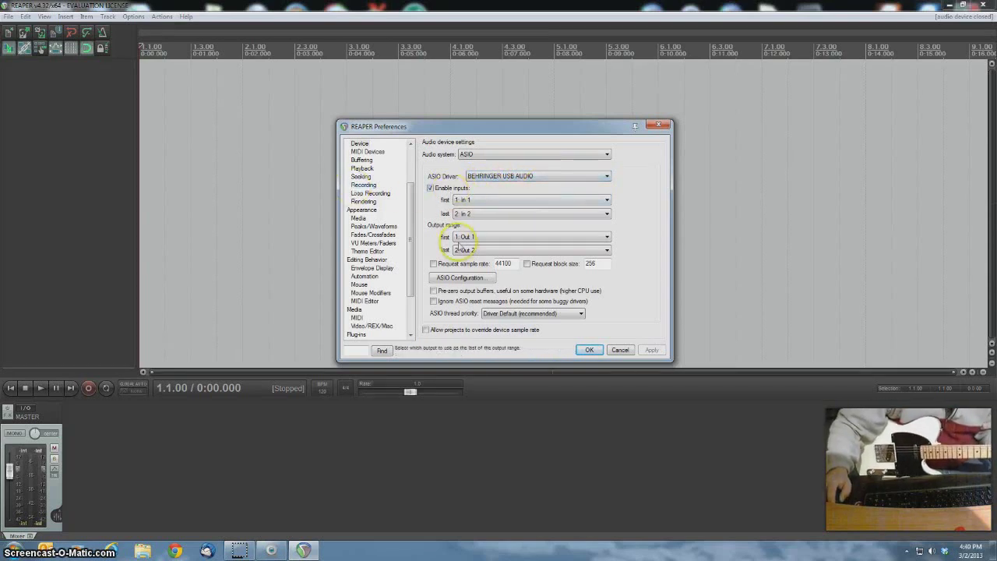
click(519, 213)
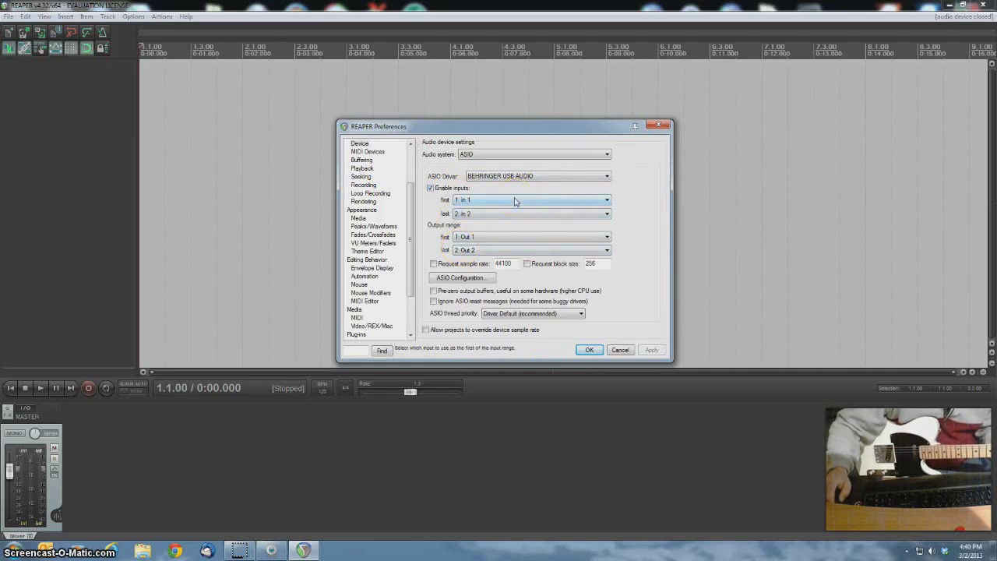
click(514, 200)
click(514, 200)
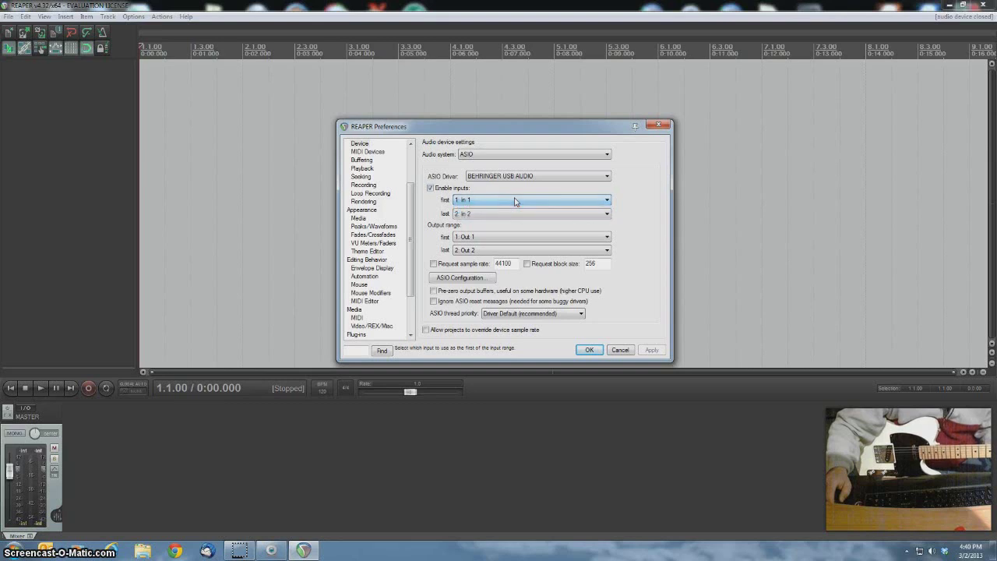
click(514, 201)
click(514, 200)
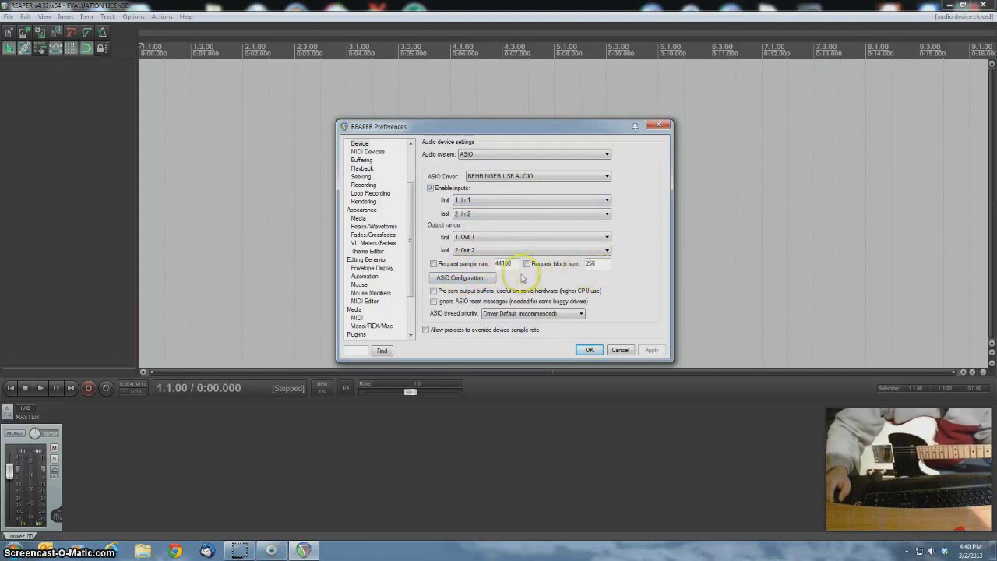
click(472, 279)
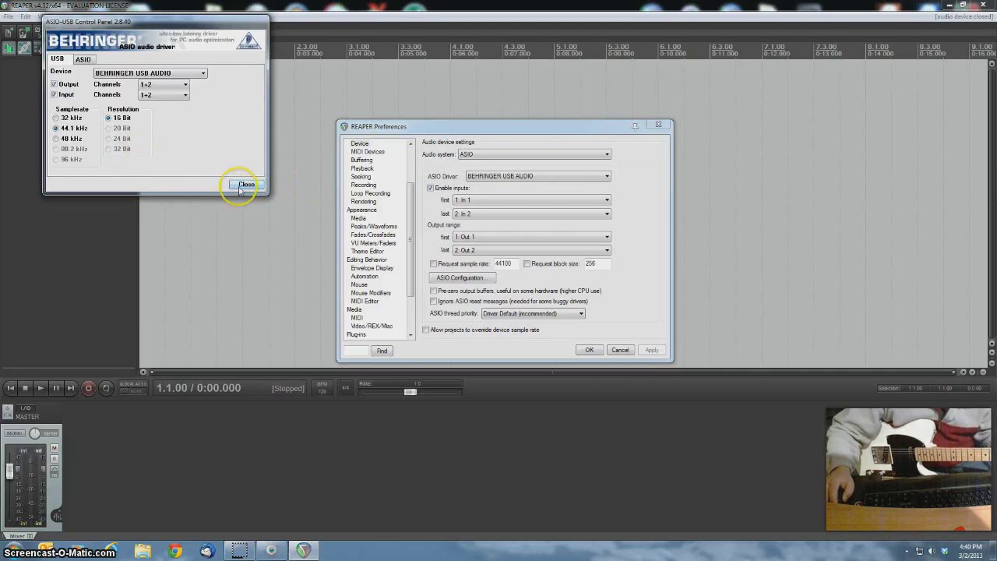
Close the Behringer control panel, accept Preferences with OK, and add a new track.
click(245, 184)
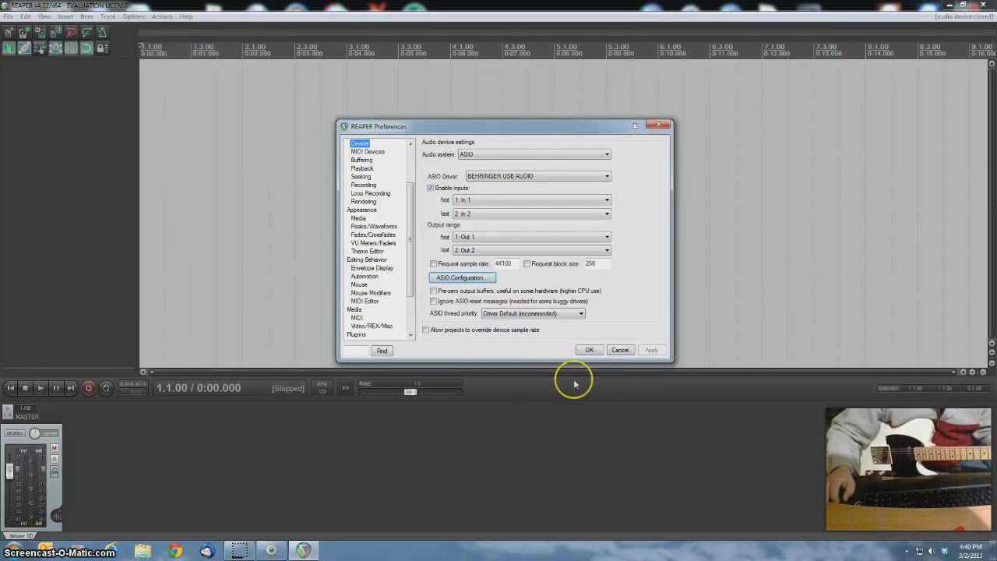
click(589, 351)
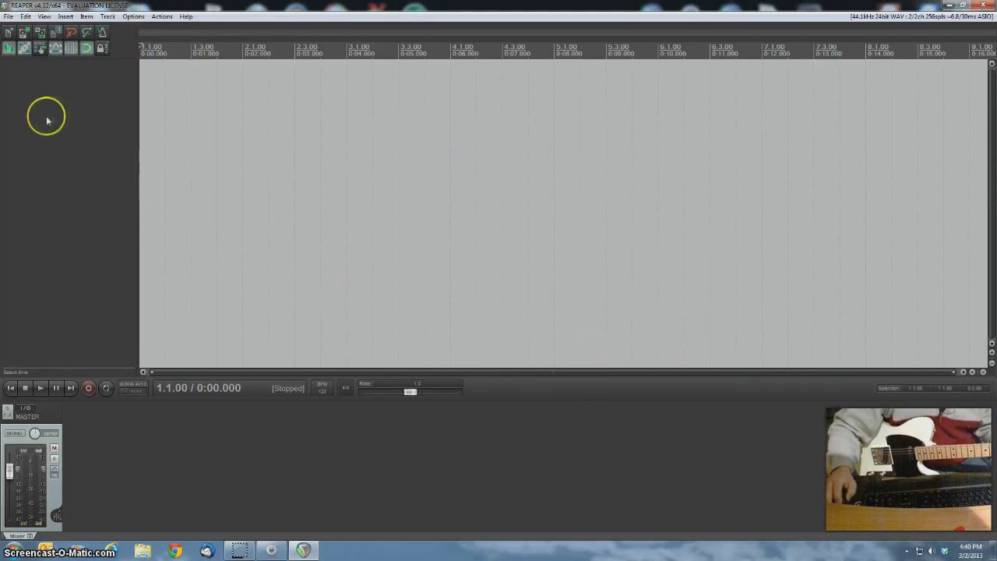
double_click(53, 85)
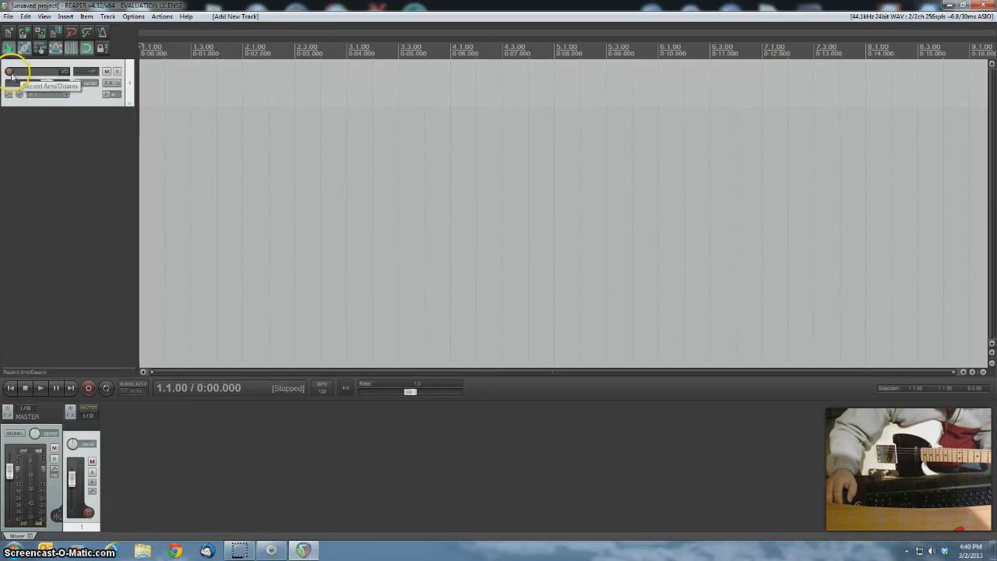
Record-arm track 1.
click(10, 72)
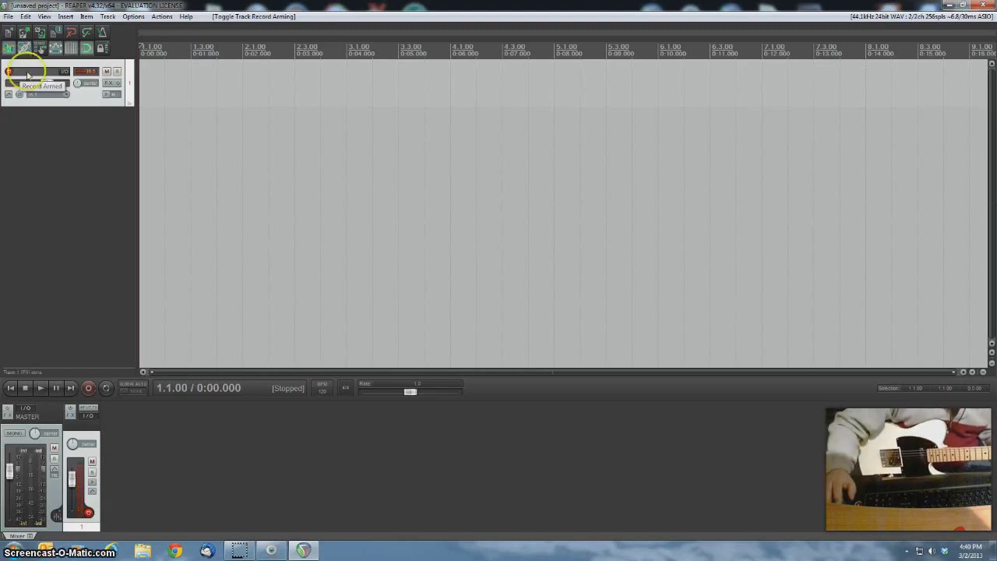
Switch track 1's recording input to stereo In 1 / In 2, then to mono In 1.
click(68, 96)
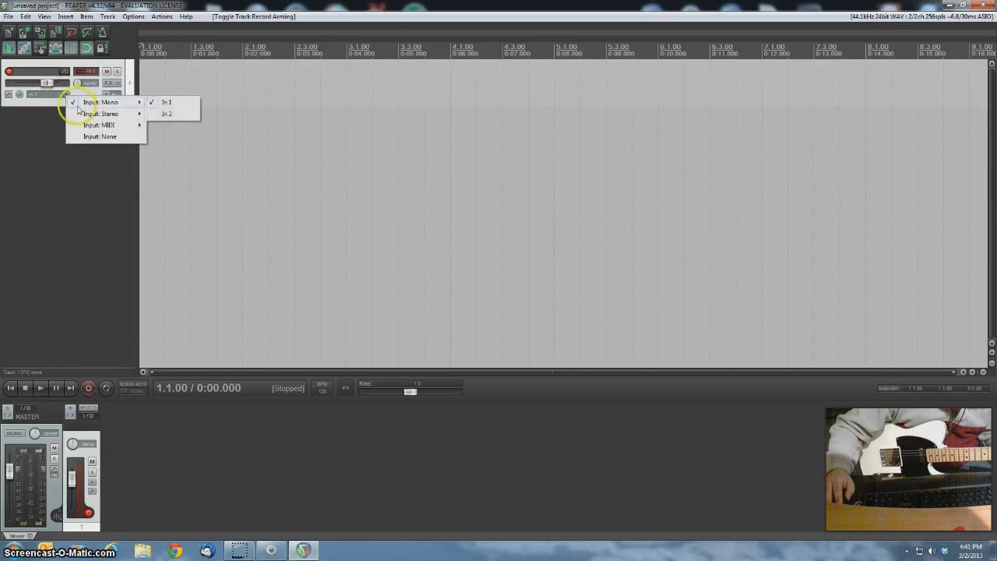
mouse_move(85, 116)
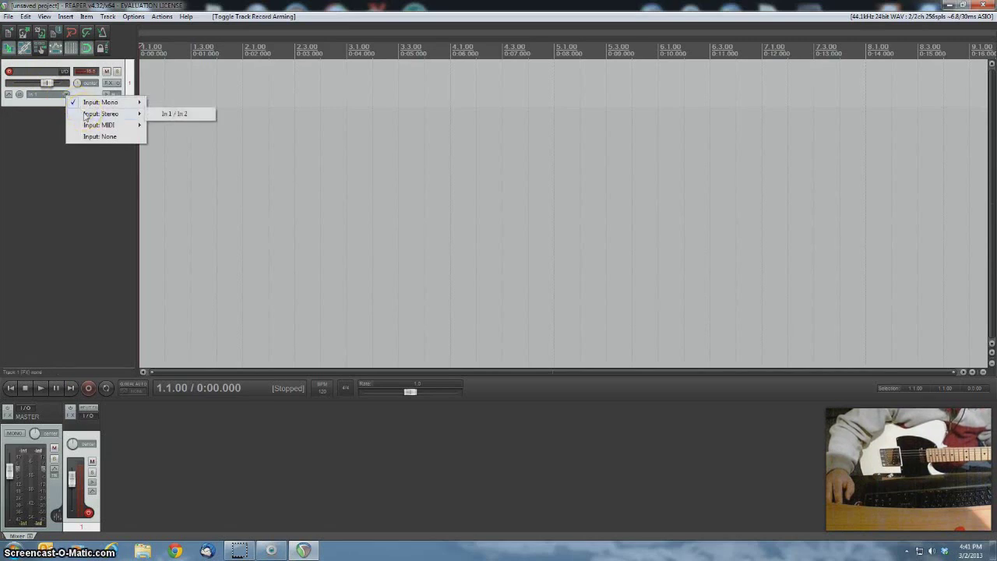
click(158, 117)
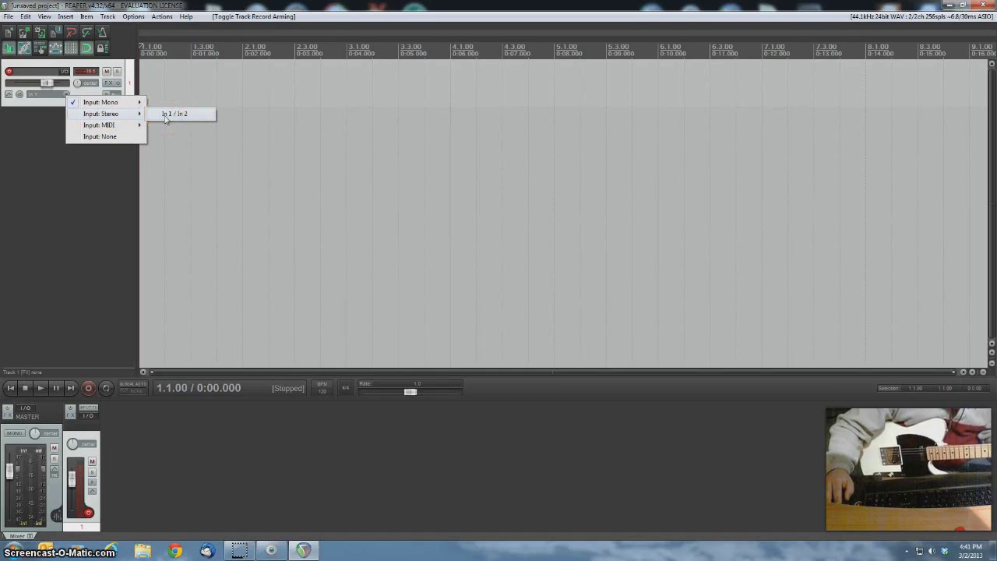
click(165, 116)
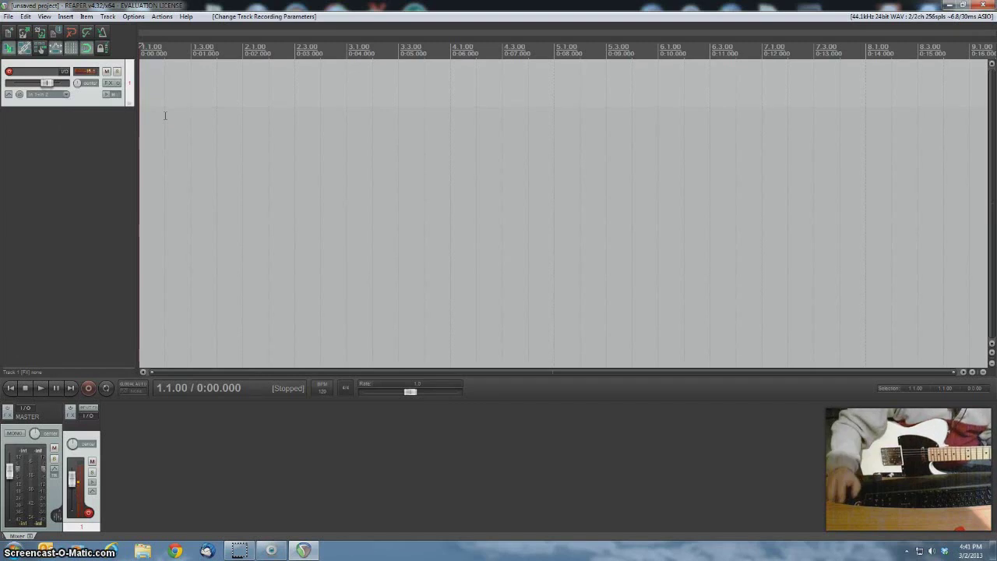
click(66, 94)
mouse_move(74, 103)
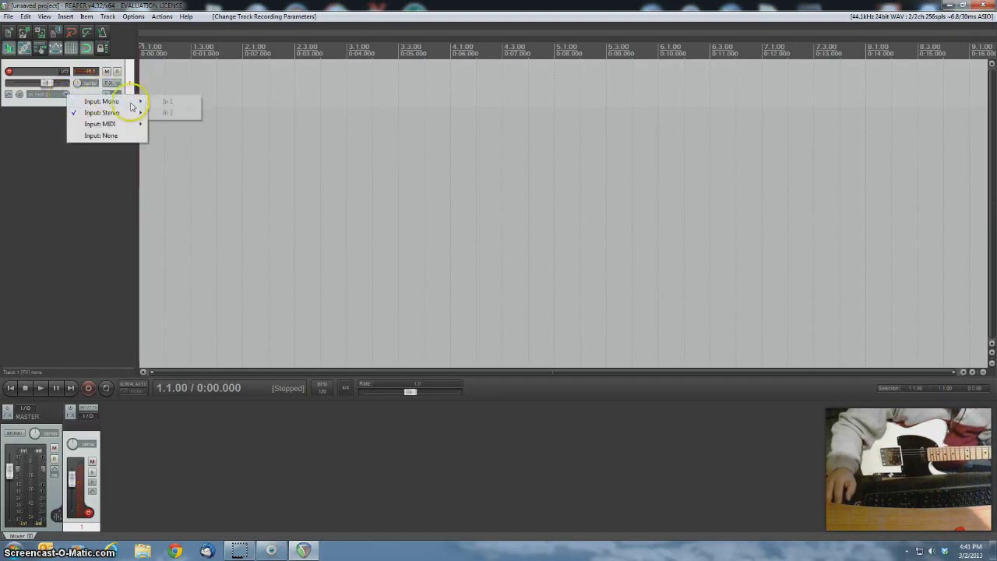
click(167, 101)
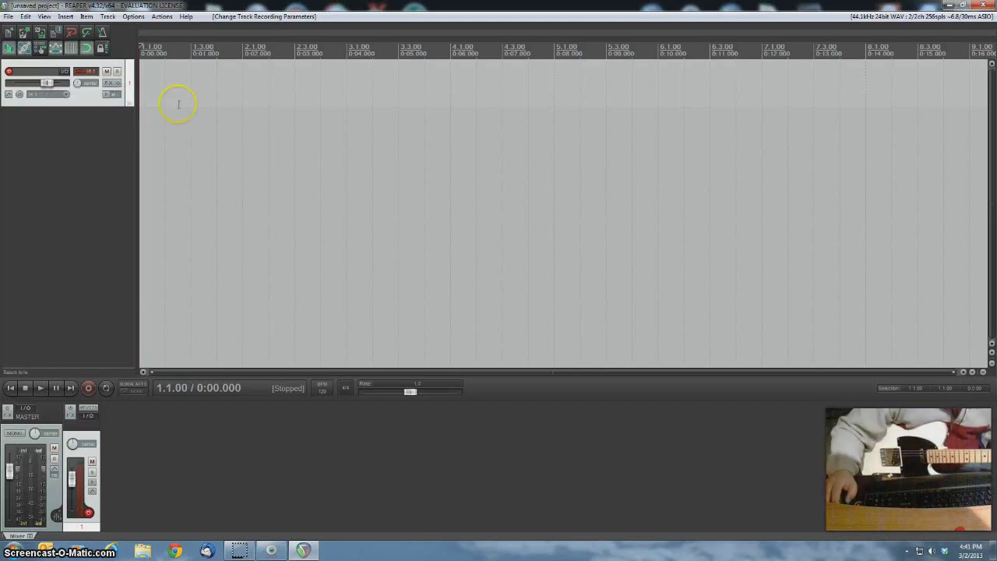
Turn on record monitoring for track 1, toggling it off and on to test.
click(106, 98)
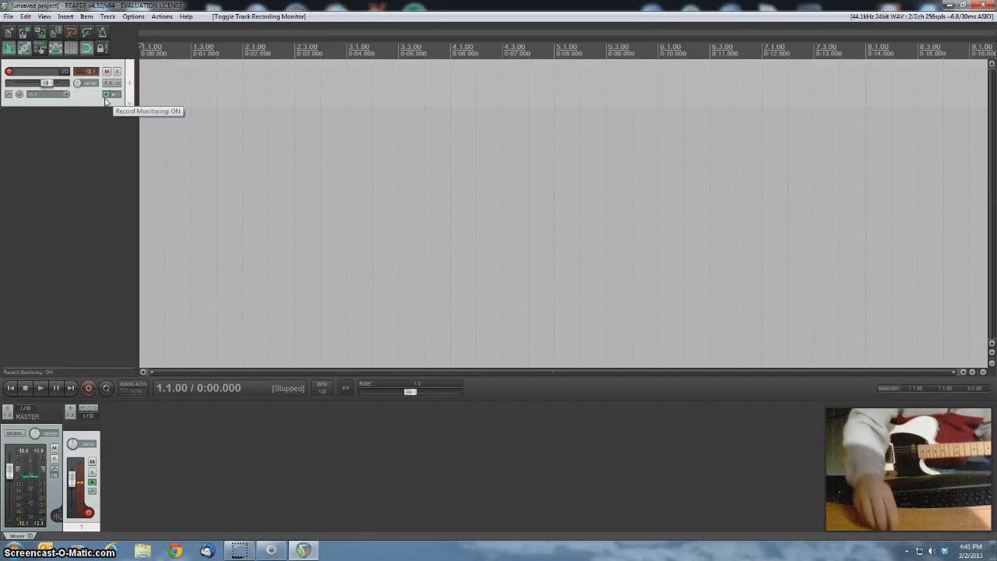
click(108, 95)
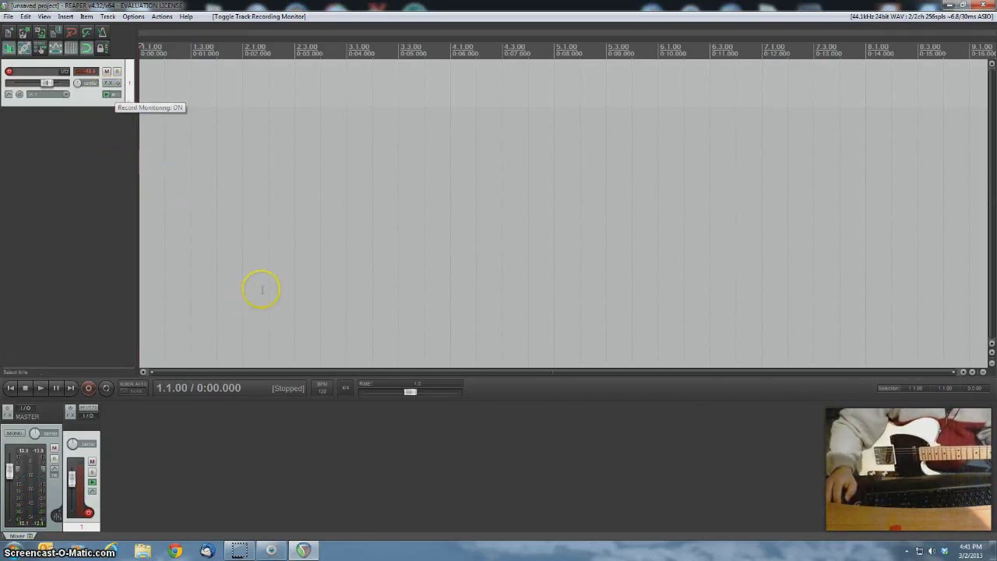
click(109, 93)
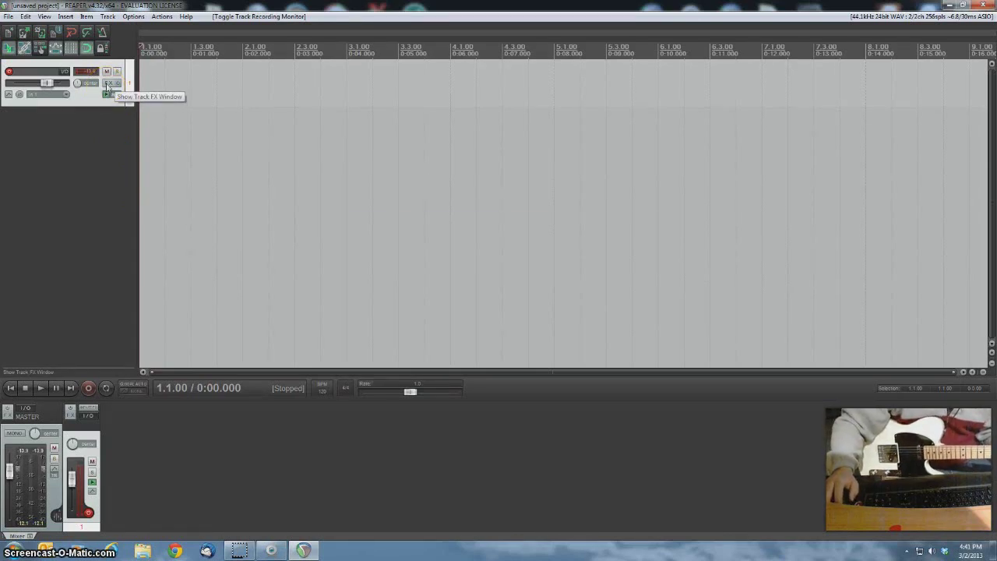
Add the Plex Combo (x86) VST to track 1's FX chain from the VST list.
click(107, 85)
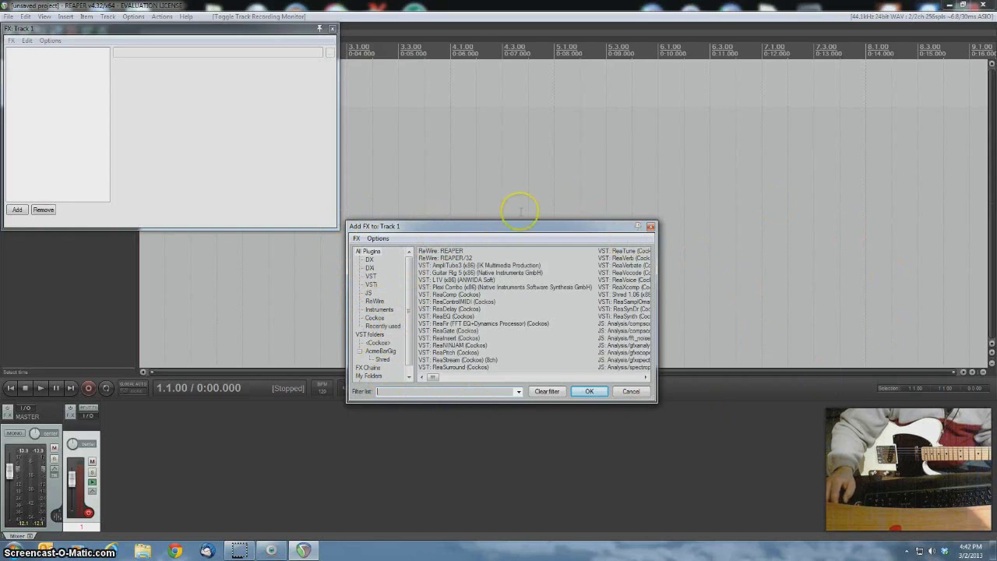
click(371, 276)
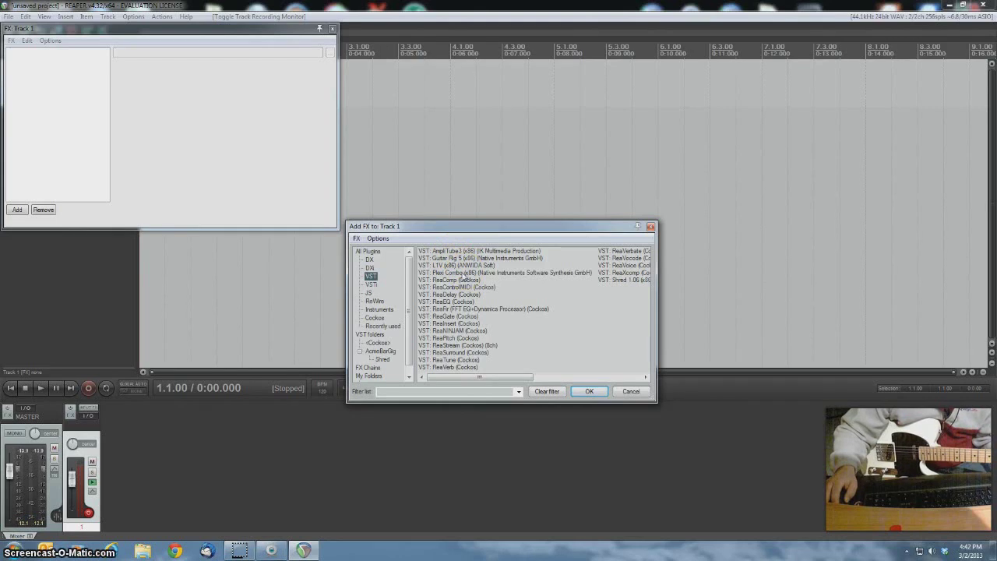
click(466, 274)
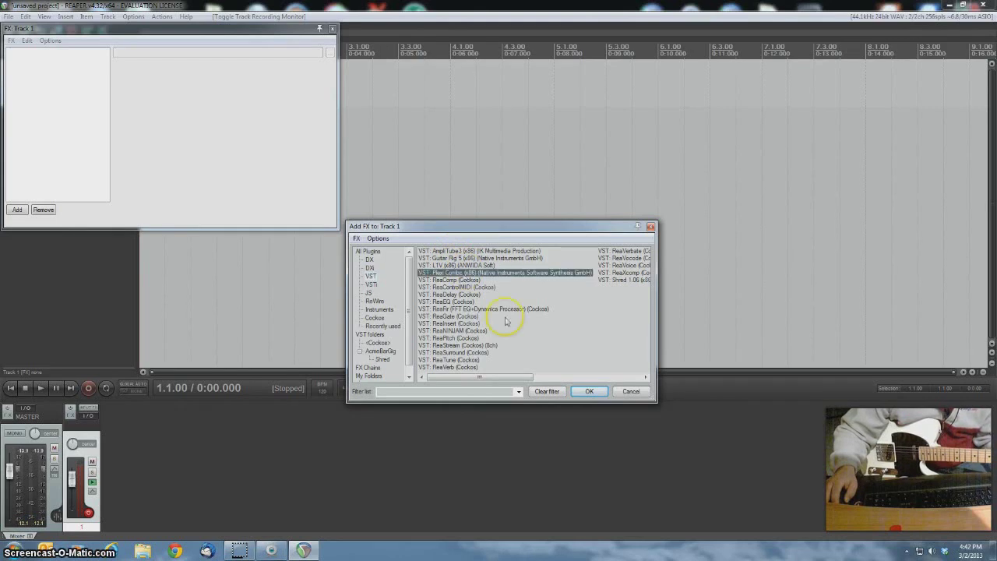
click(590, 392)
Run Plex Combo in demo mode and move its window down and right.
click(582, 295)
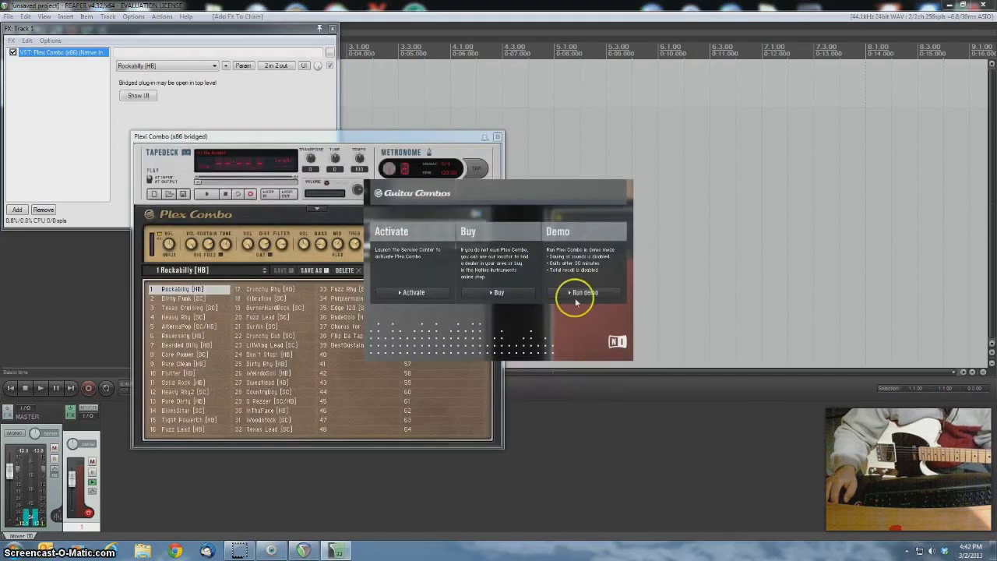
click(338, 137)
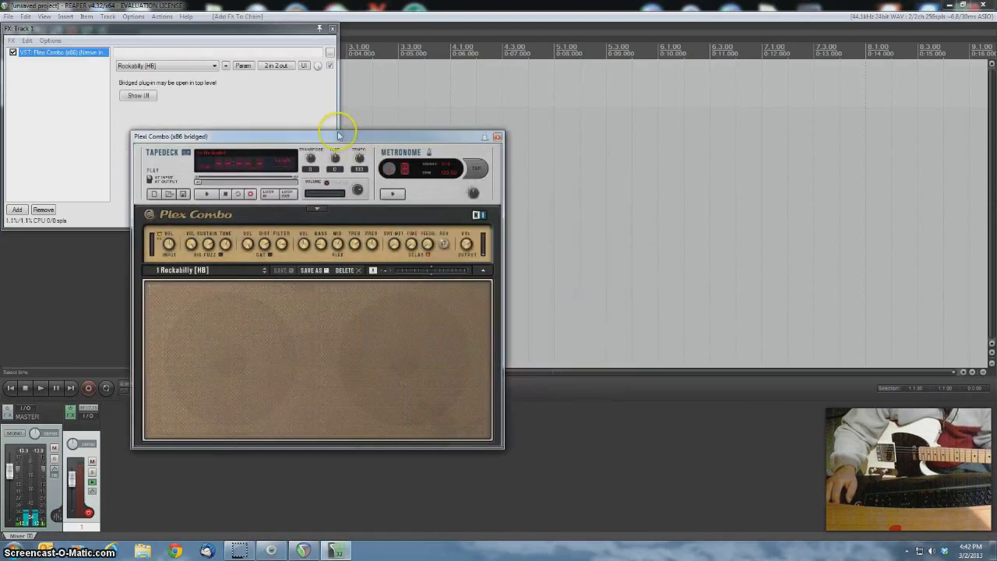
drag(338, 137, 542, 178)
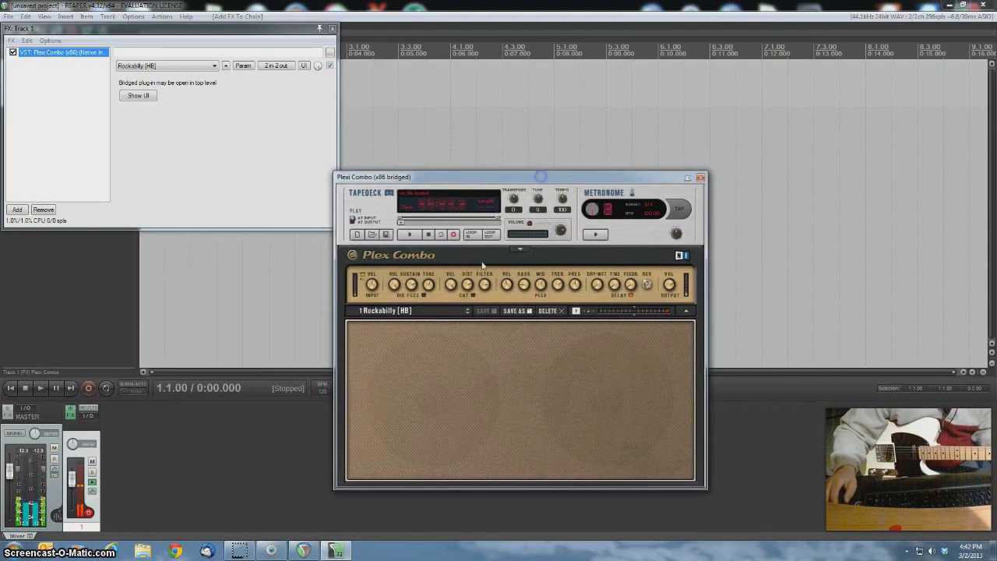
Load the 8 Core Power [SC] preset, after trying 19 BurnerHardRock, and close the amp window.
click(410, 313)
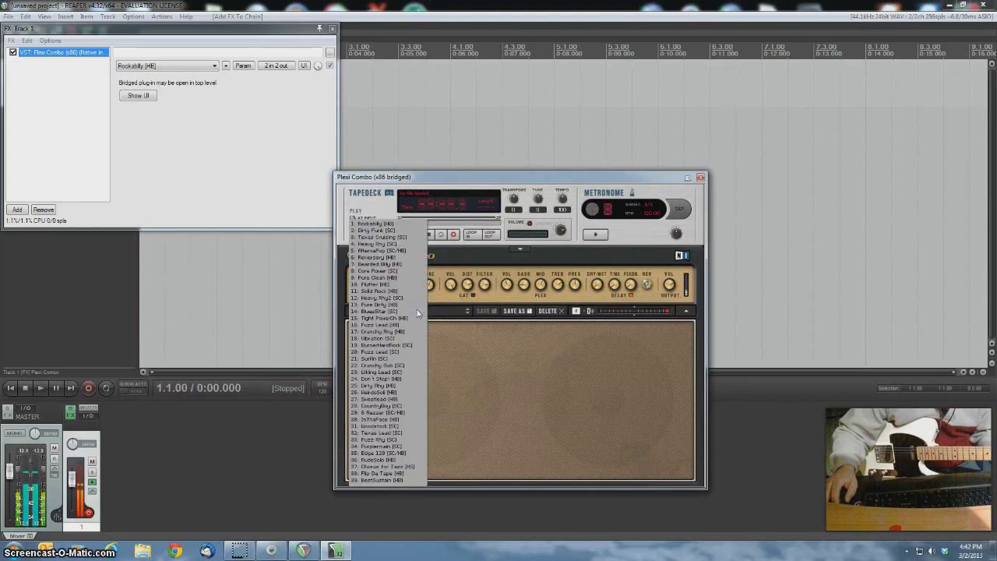
click(381, 345)
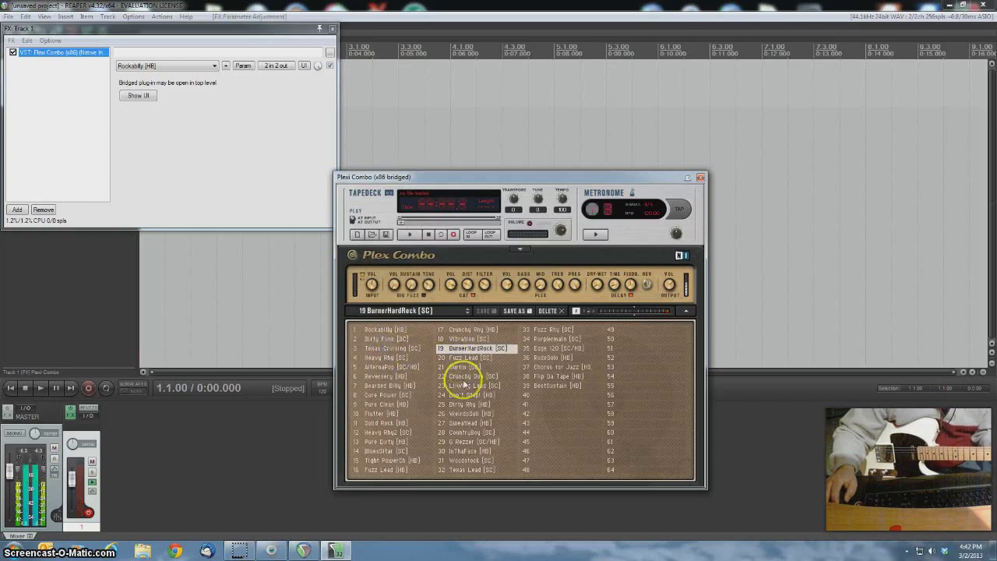
click(381, 394)
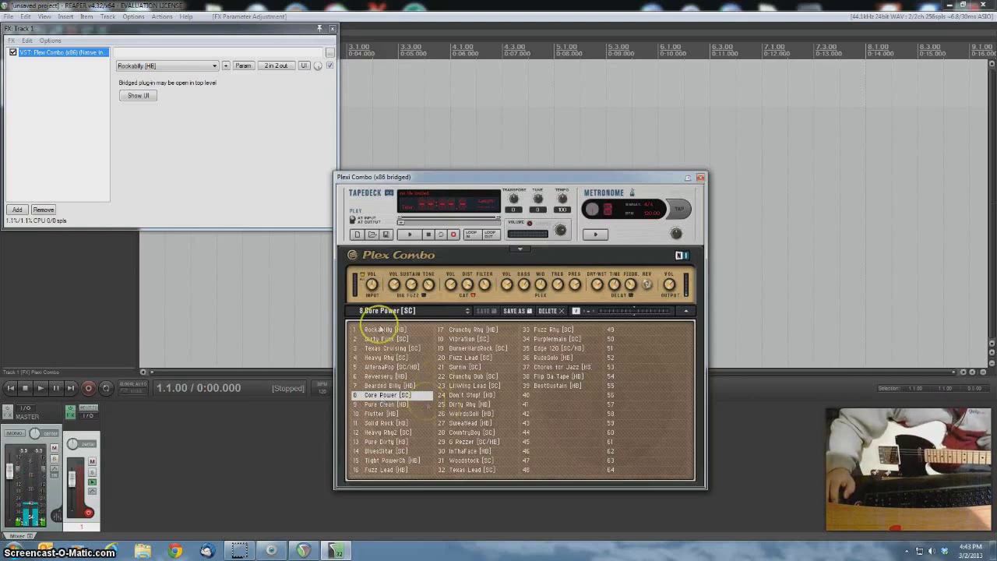
click(92, 302)
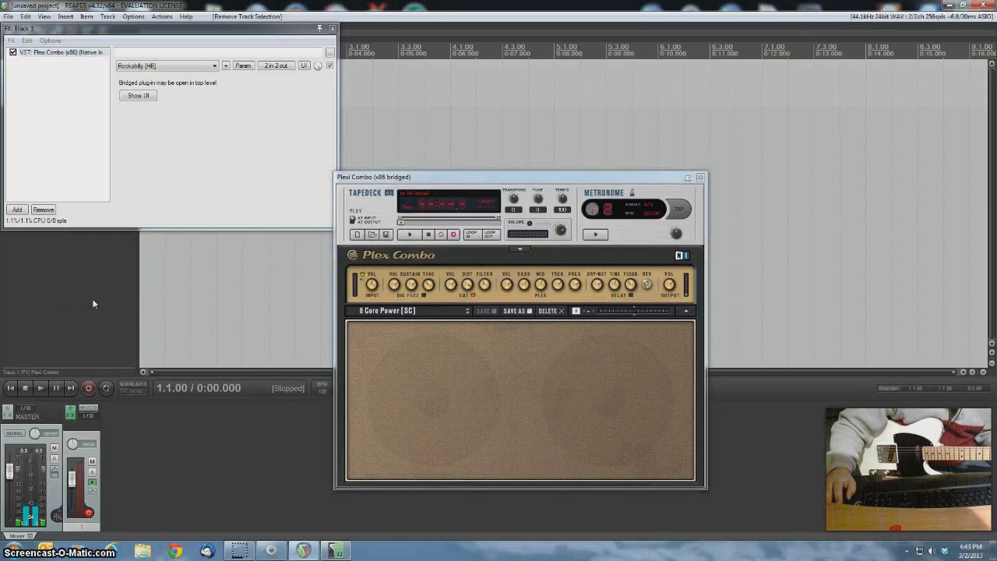
click(812, 221)
Close the FX chain window and record a roughly 15-second guitar take on track 1.
click(700, 178)
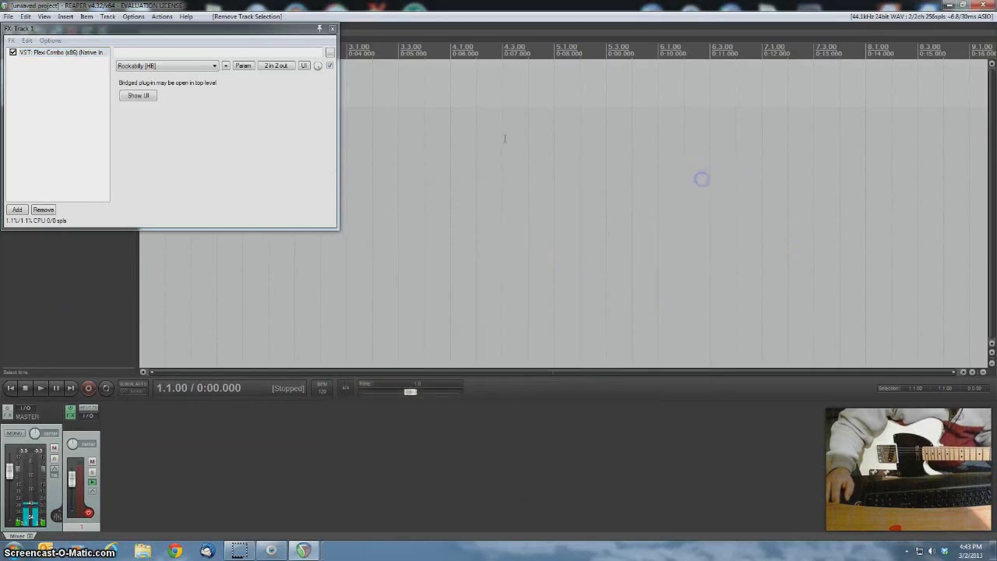
click(333, 29)
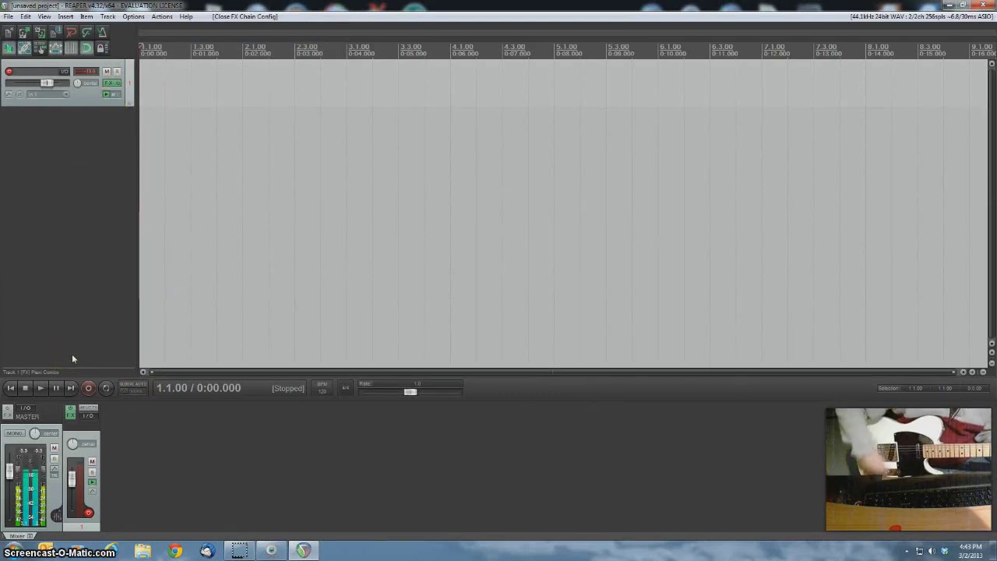
click(30, 484)
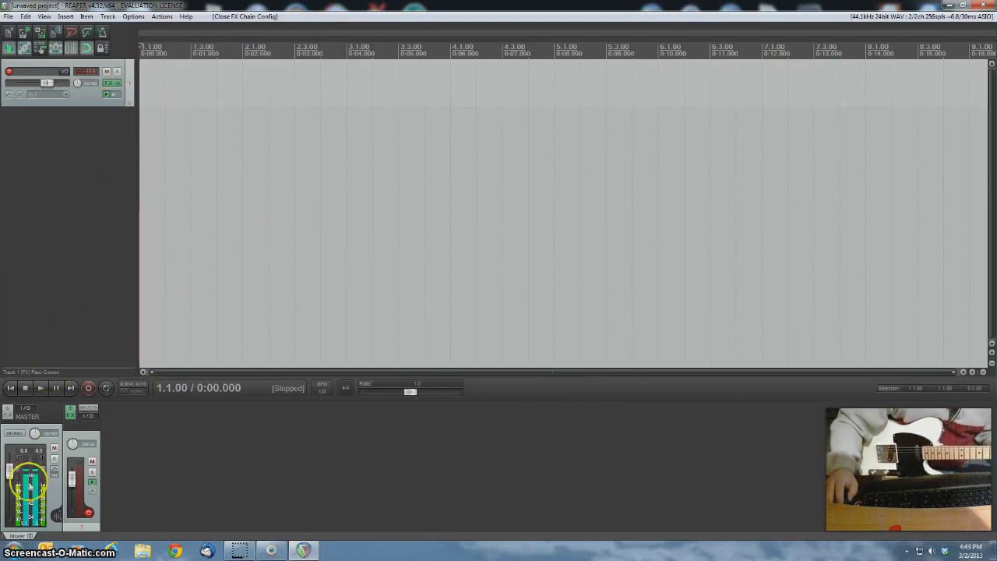
click(89, 388)
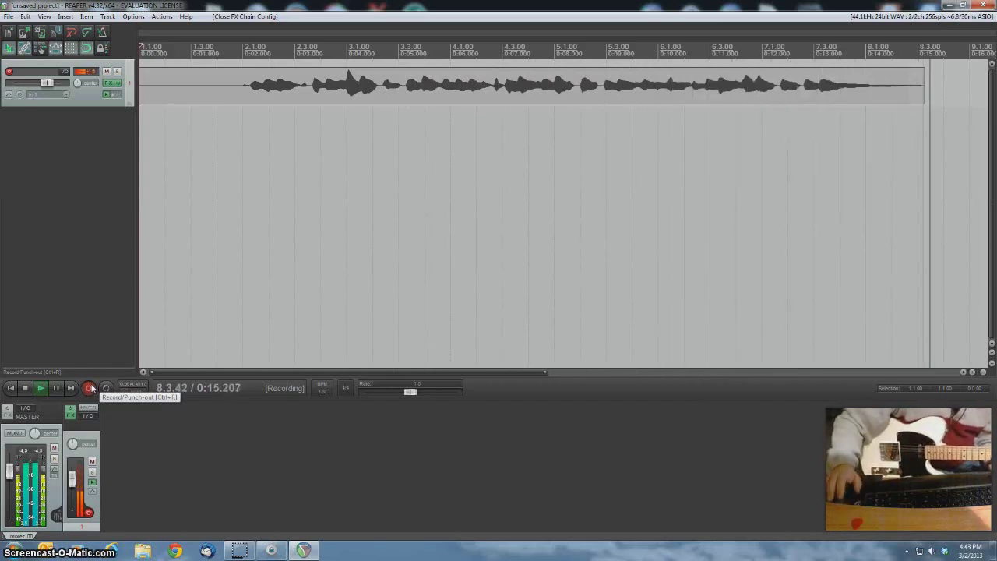
click(31, 387)
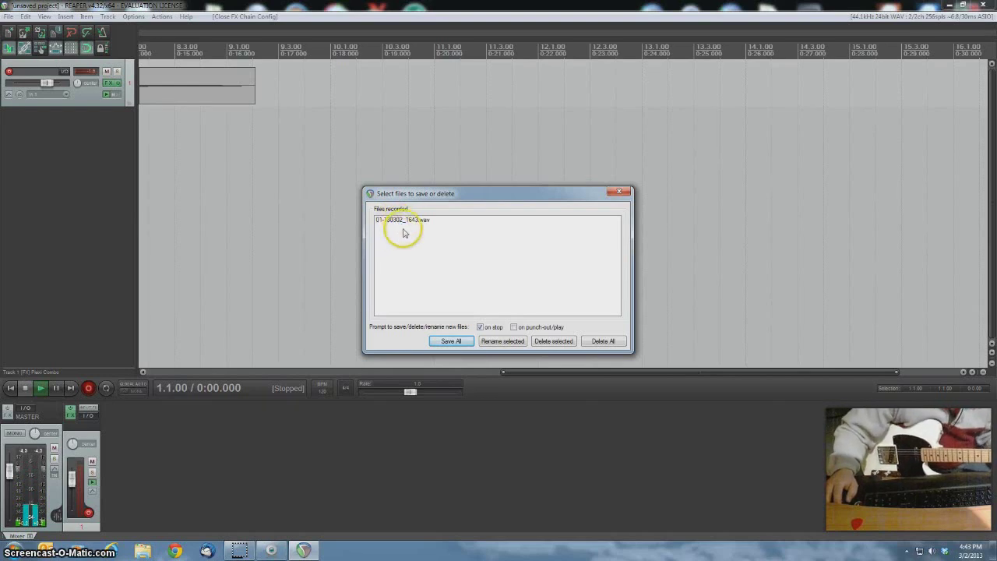
Keep 01-130302_1643.wav with Save All and scroll the arrange view back to the start.
click(400, 223)
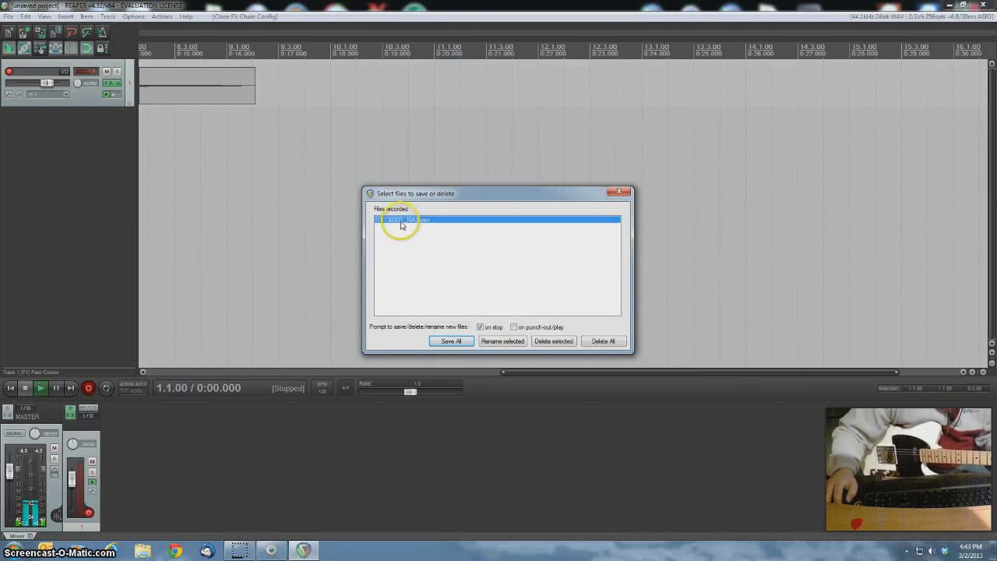
click(452, 343)
drag(602, 372, 416, 376)
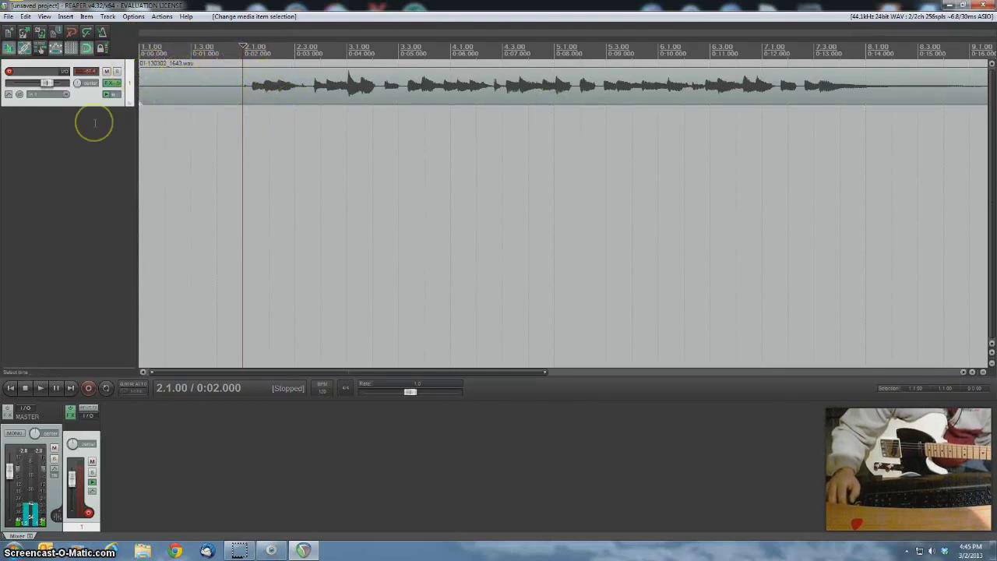
Render the master mix as 24-bit 44.1 kHz stereo to interface test.wav, overwriting the existing file.
click(8, 16)
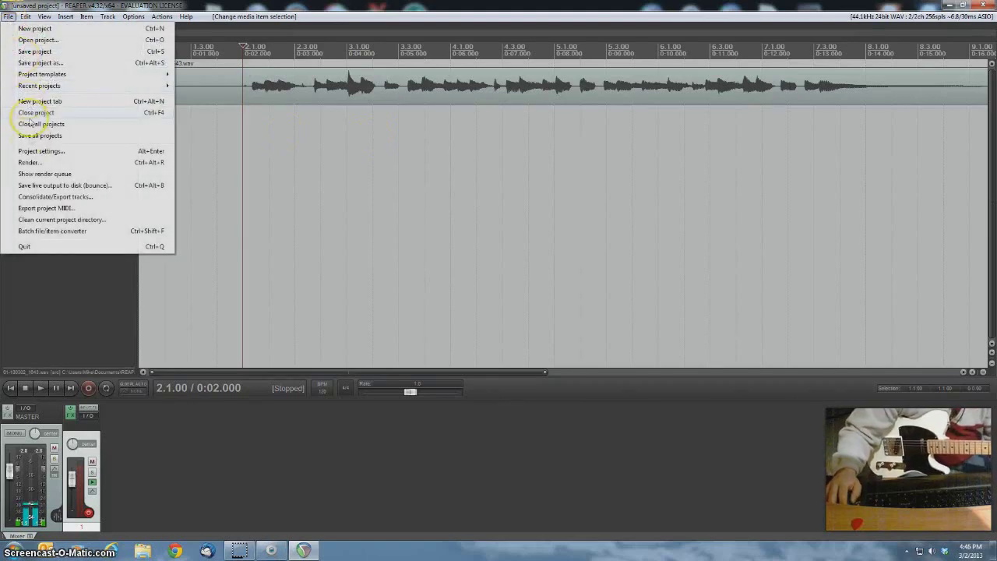
click(30, 162)
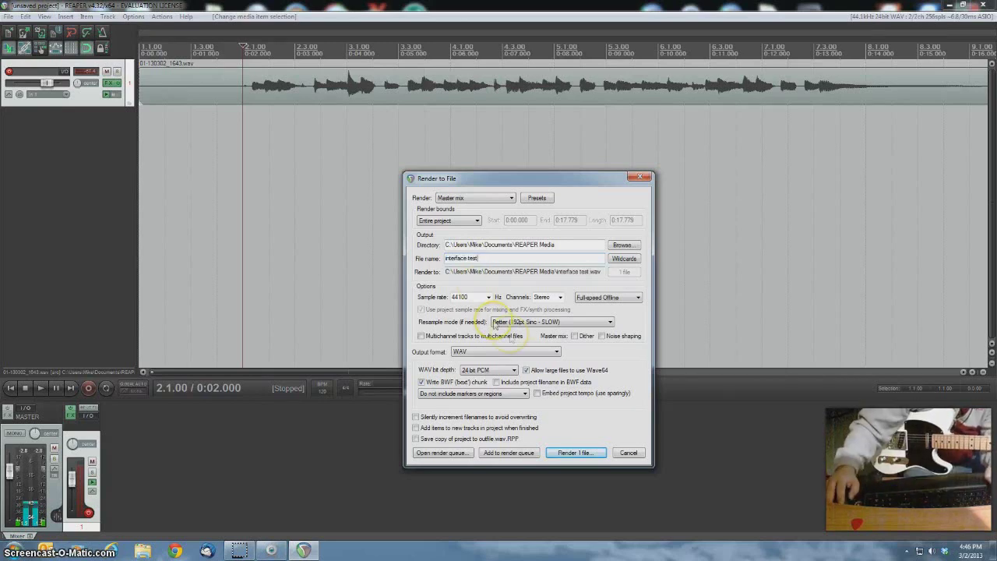
click(575, 457)
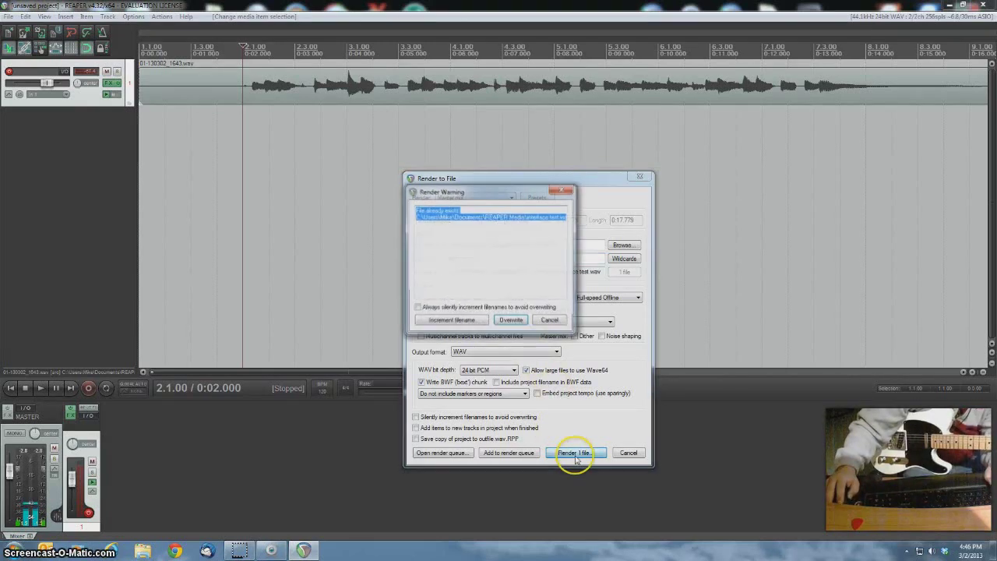
click(511, 321)
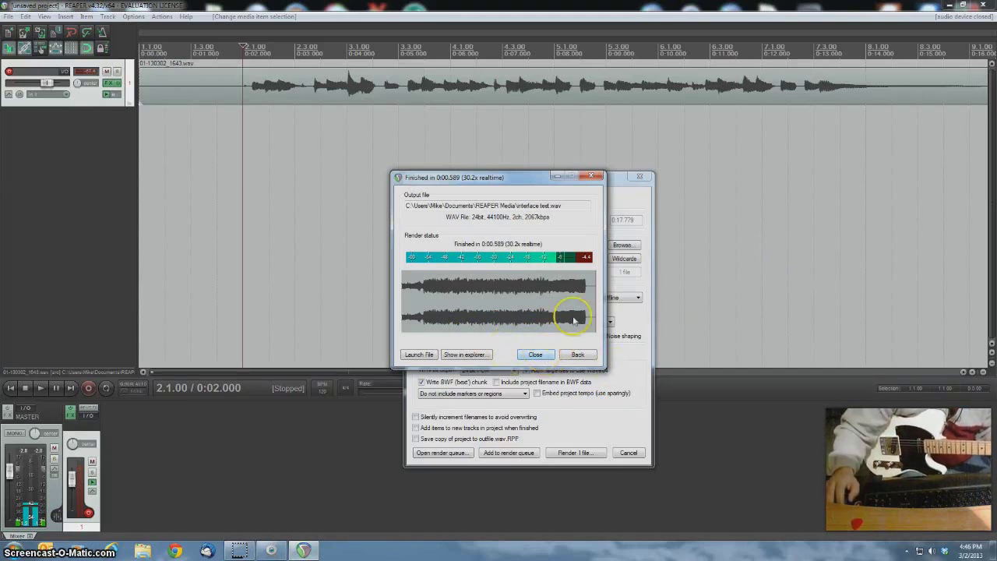
click(535, 356)
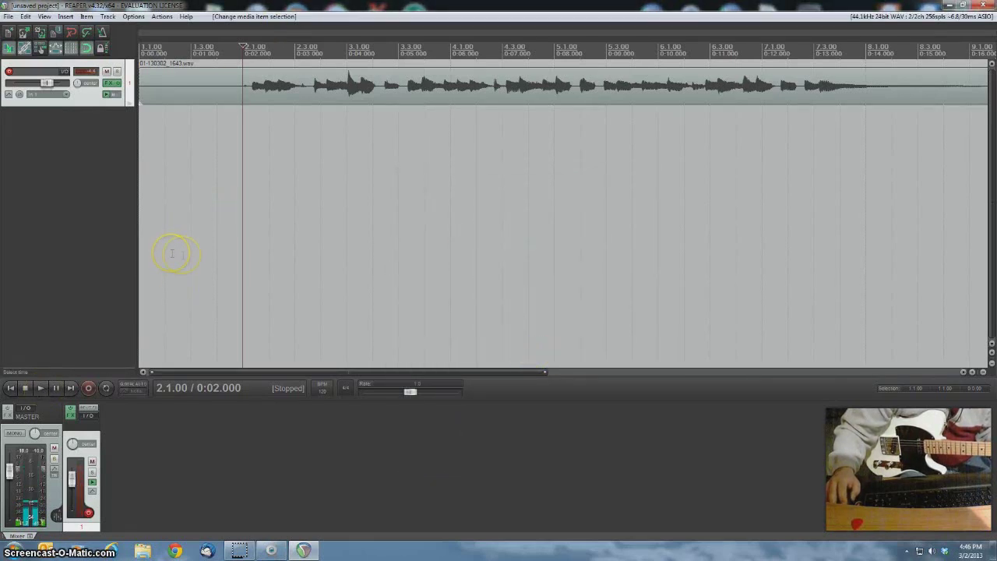
Play the guitar take from 0:01.500 to its end, then stop the transport.
click(217, 236)
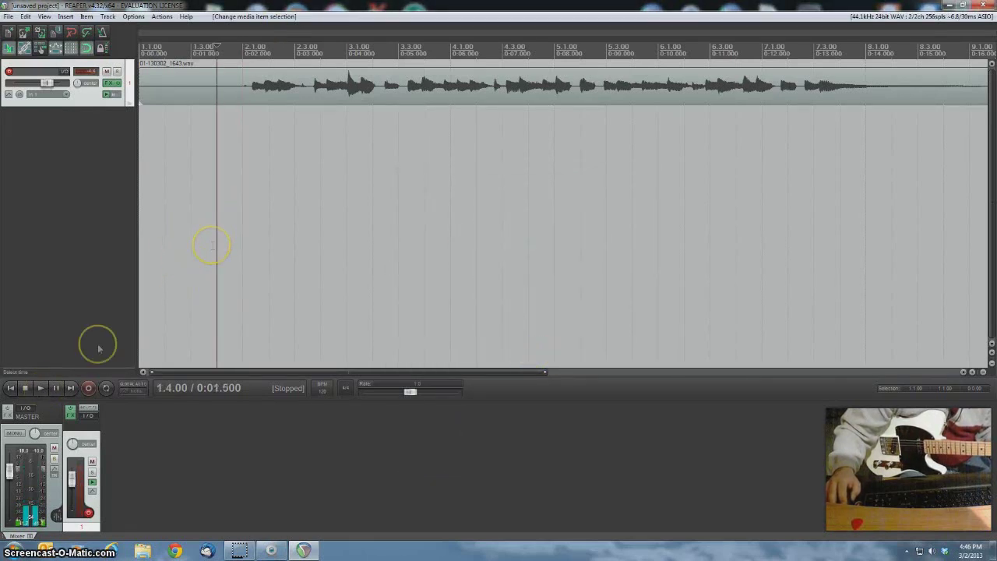
click(42, 388)
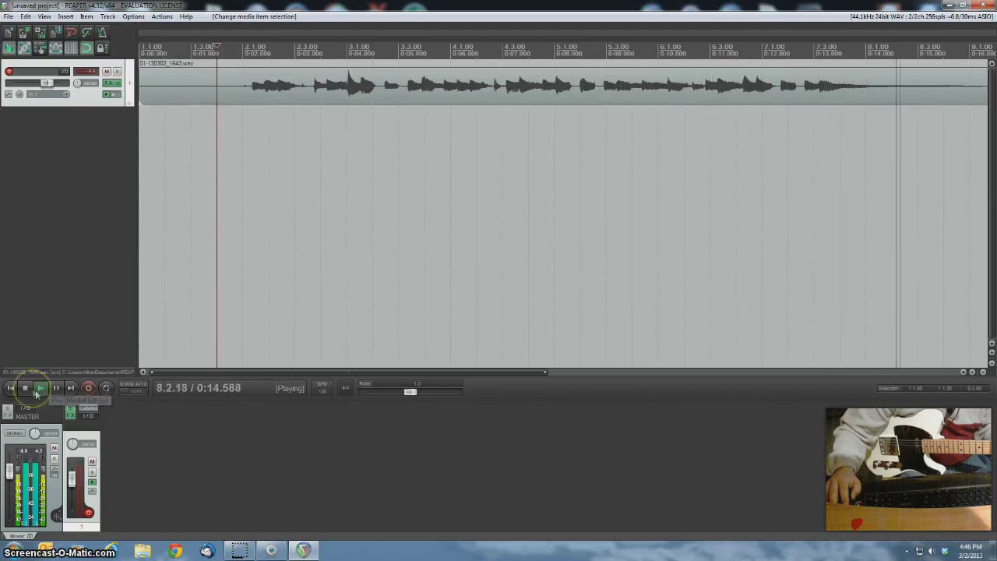
click(26, 389)
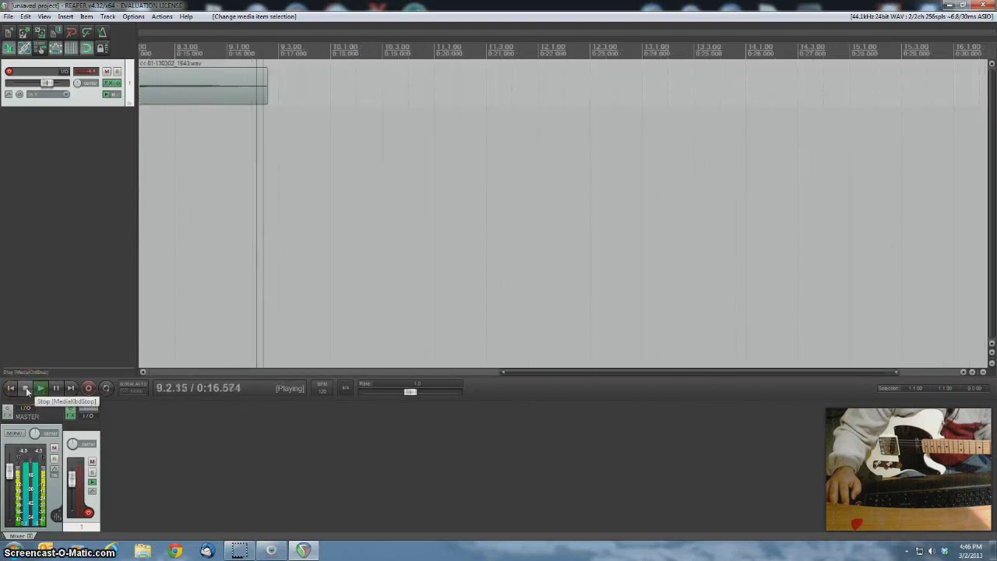
click(26, 388)
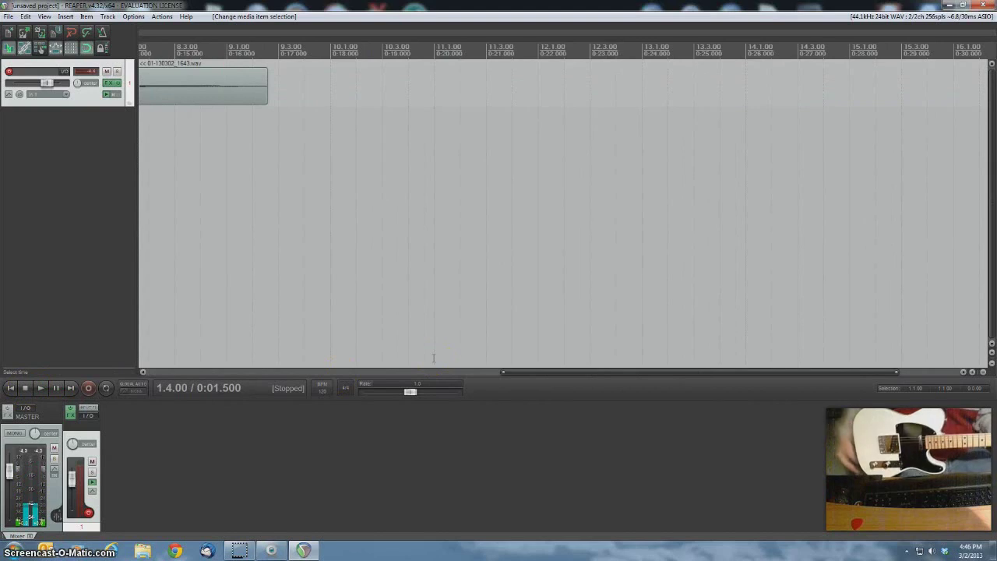